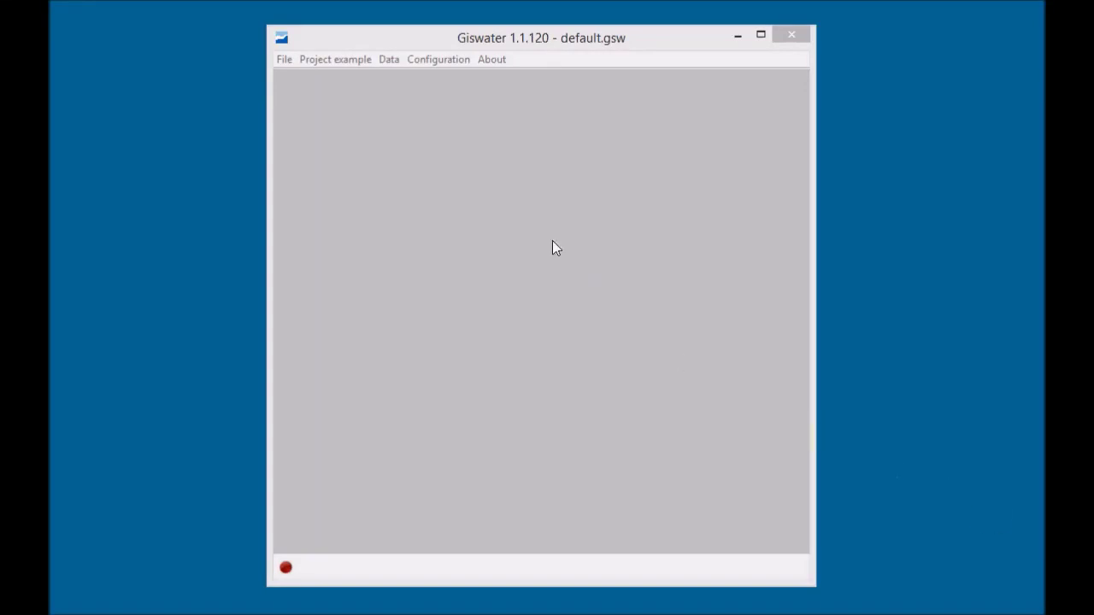
Step: Create a new project preferences file named project_EPANET in C:\Giswater_exercise\WS-2\Exersice
click(284, 61)
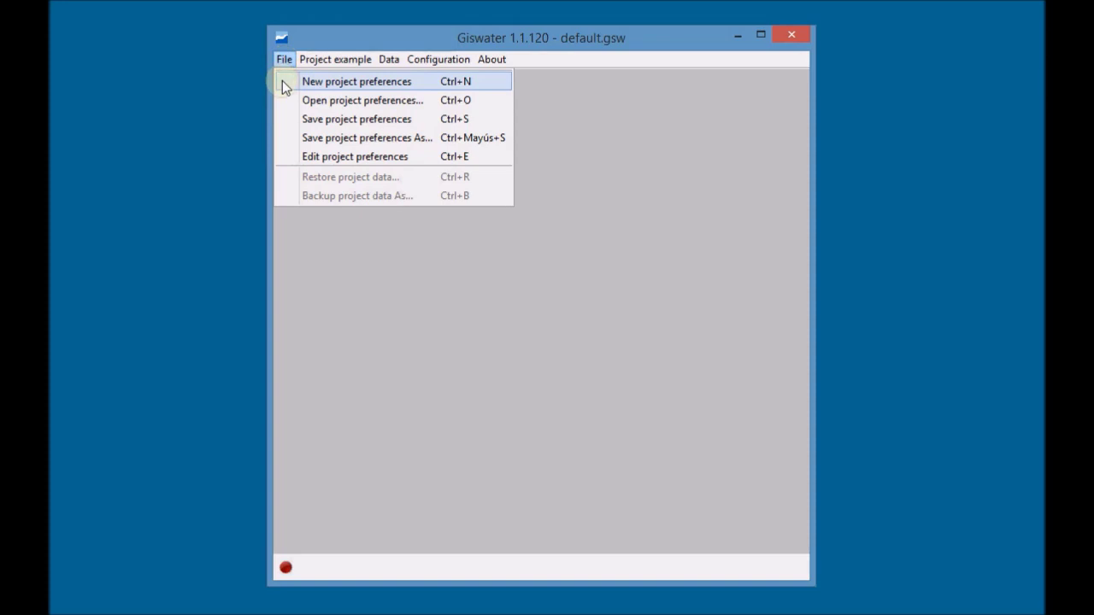
click(283, 83)
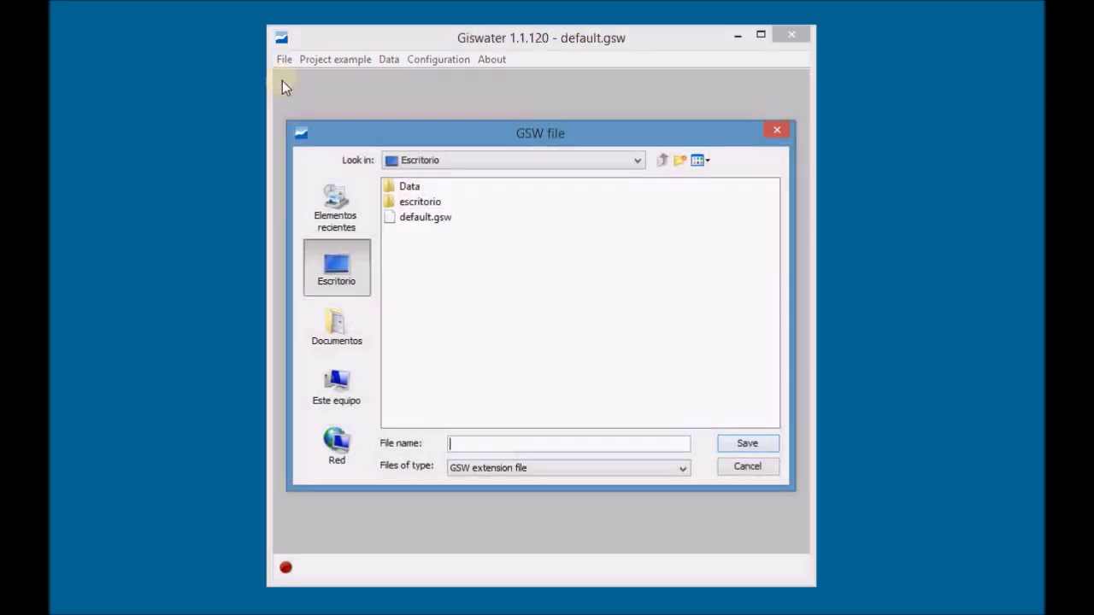
click(353, 383)
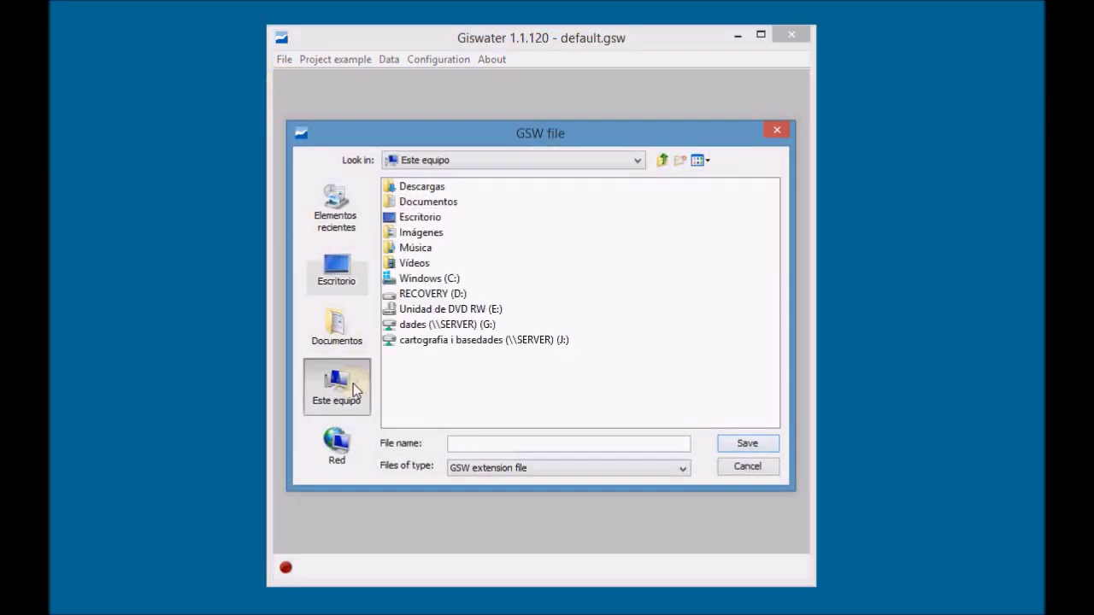
double_click(430, 280)
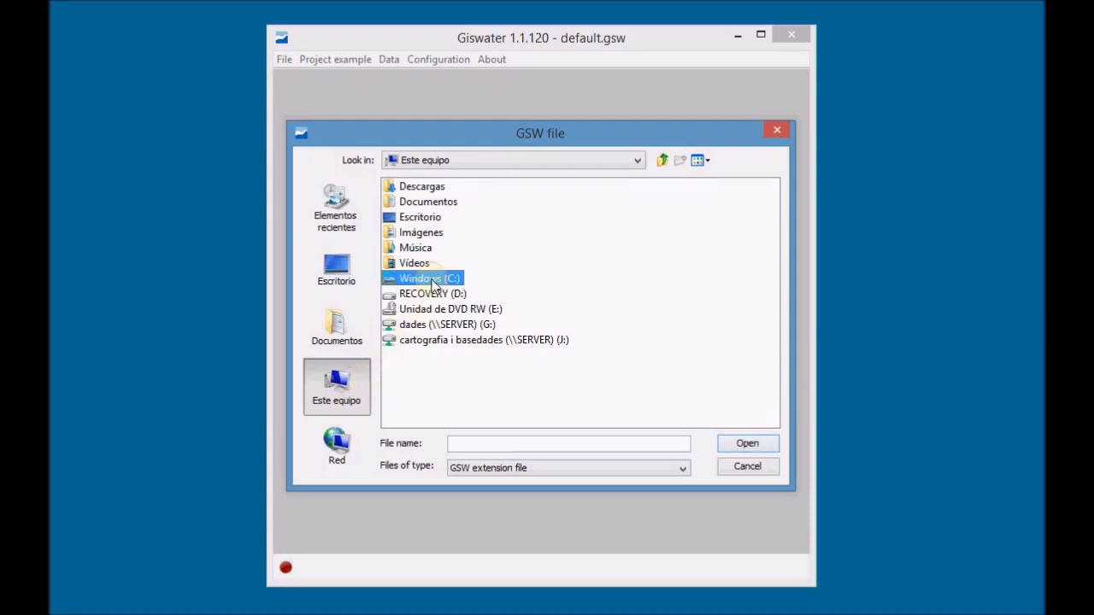
double_click(433, 250)
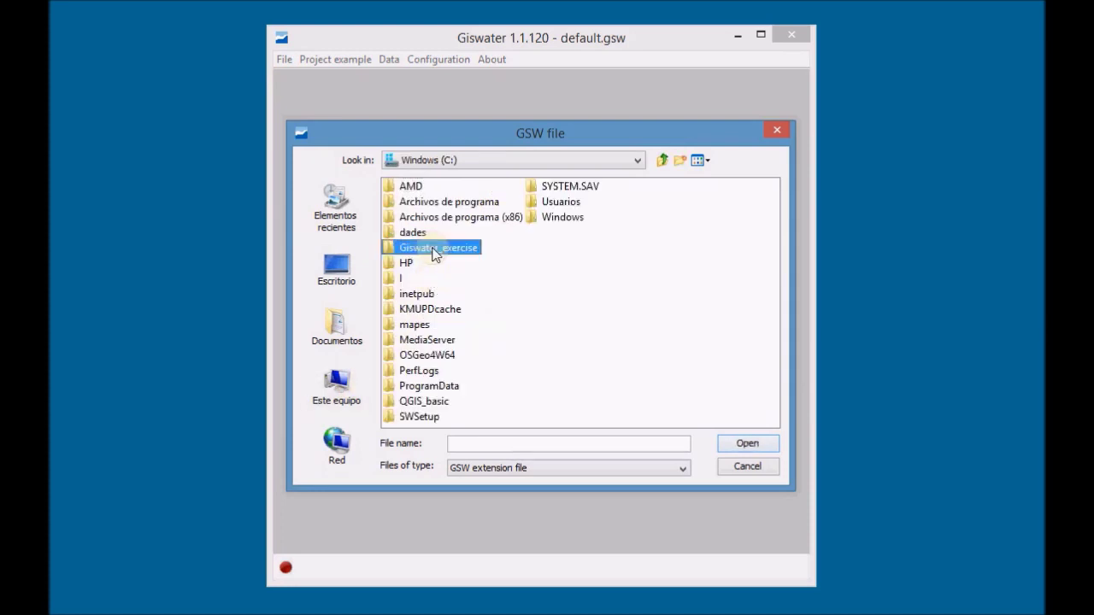
double_click(410, 264)
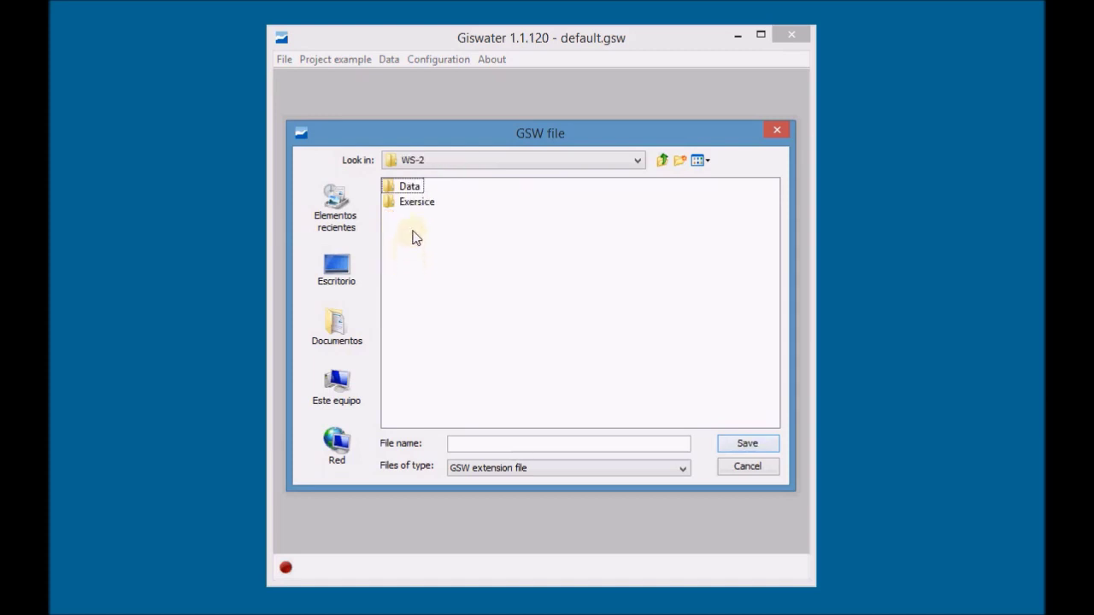
double_click(417, 203)
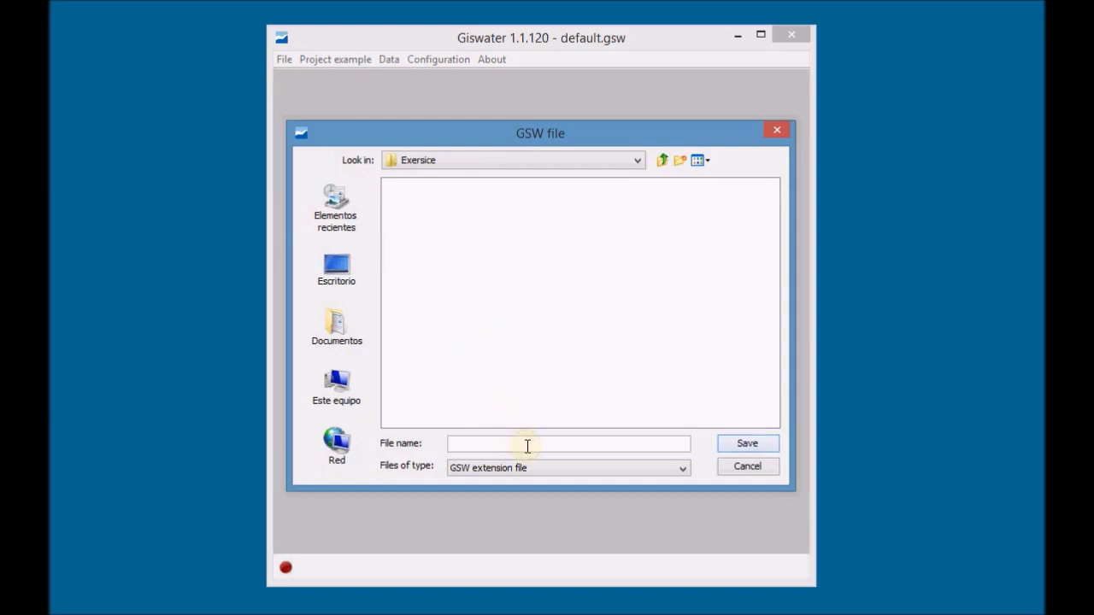
text(project_EPANET)
Step: Save project_EPANET.gsw with EPANET_20012 and Database storage, then reconnect to giswater_ddb
click(749, 445)
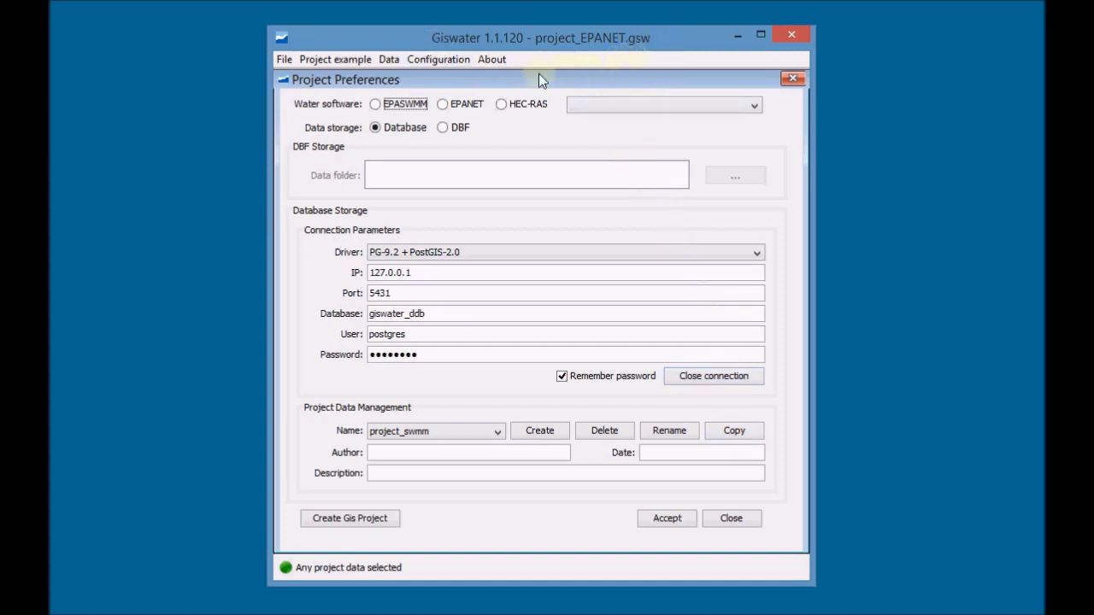
click(443, 105)
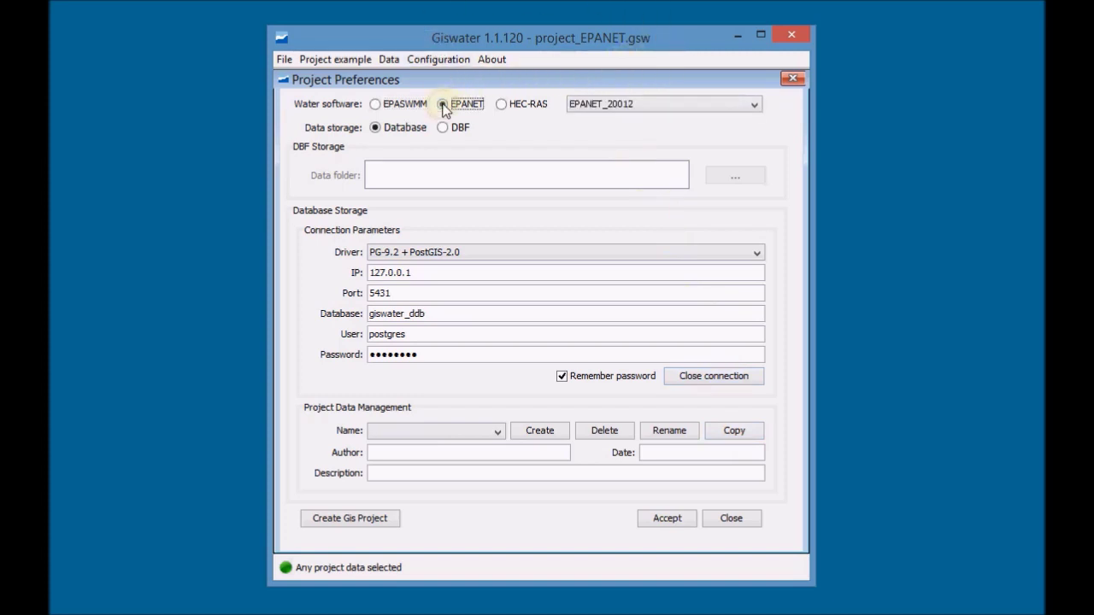
click(646, 103)
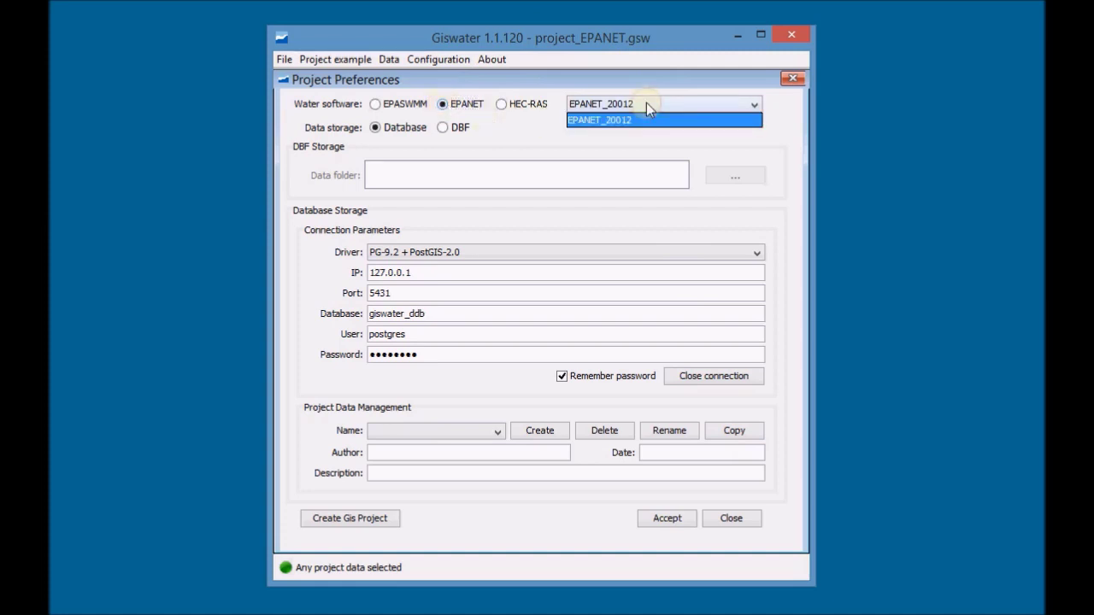
click(646, 103)
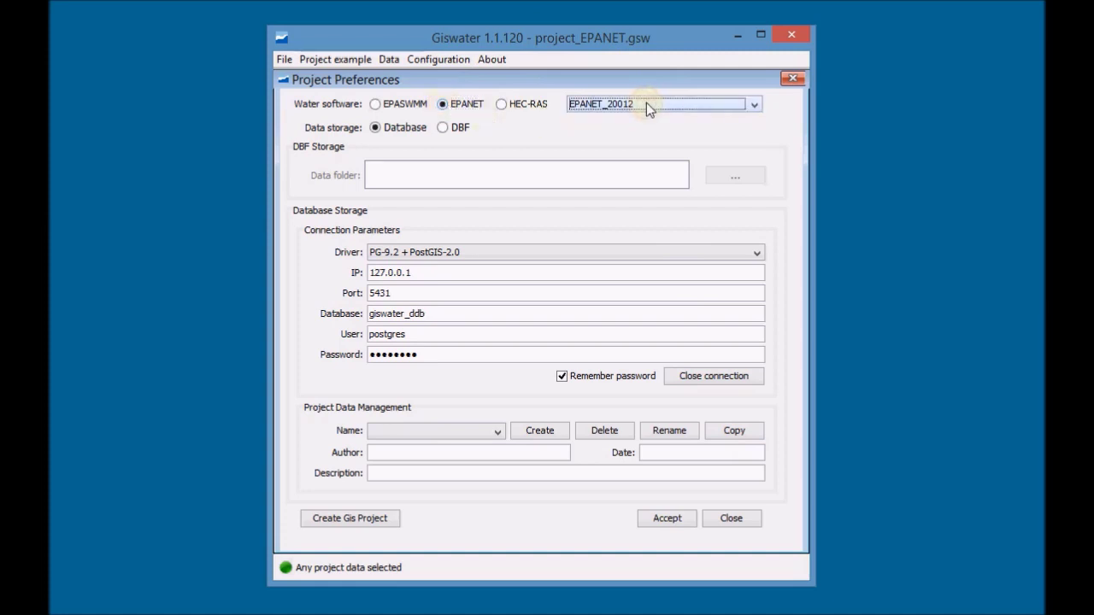
click(395, 132)
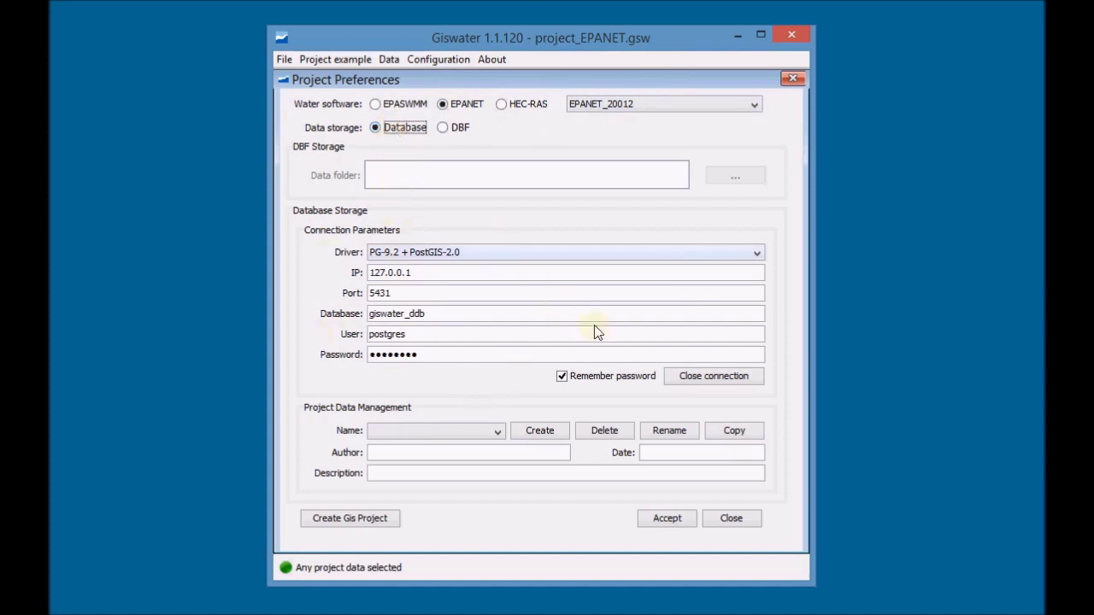
click(694, 380)
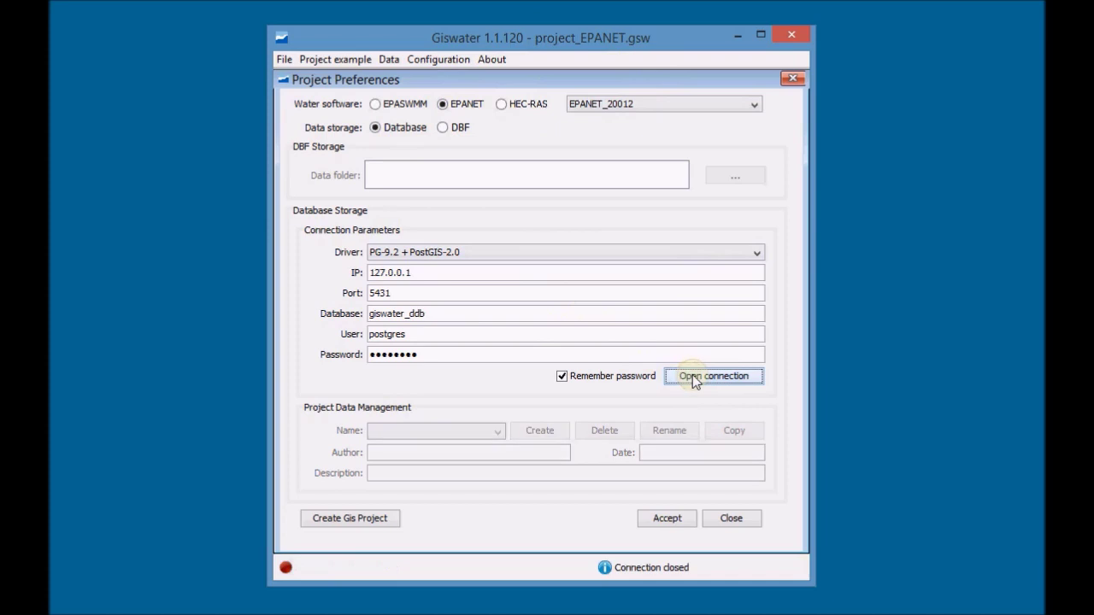
click(694, 380)
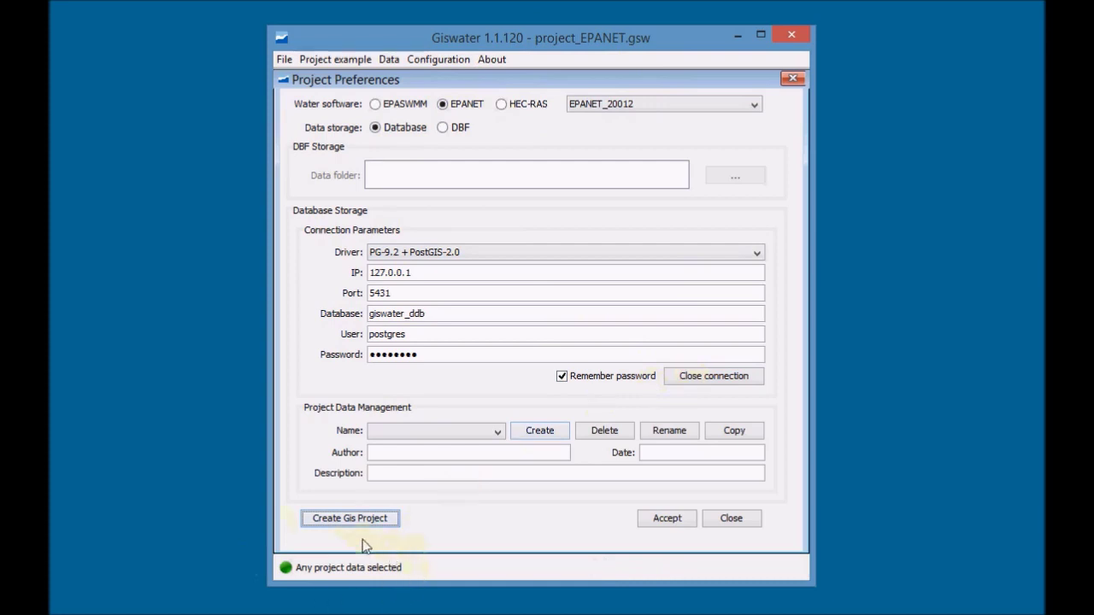
Step: Create project data 'project_epanet' titled 'my_project' with a placeholder author and SRID 25831
click(553, 431)
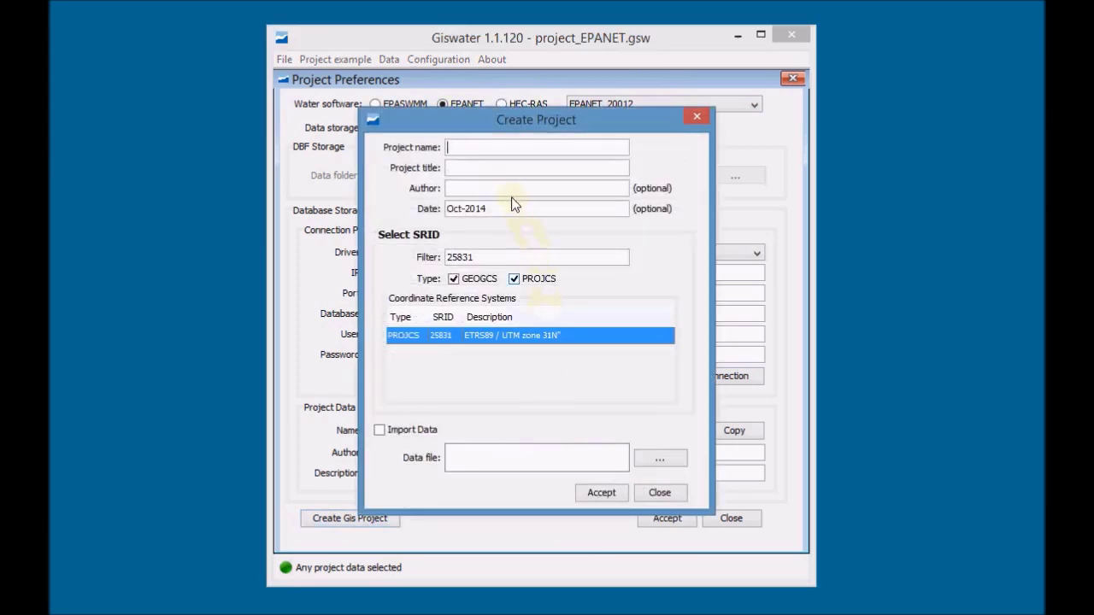
click(499, 151)
text(project_epanet)
click(522, 168)
text(my_project)
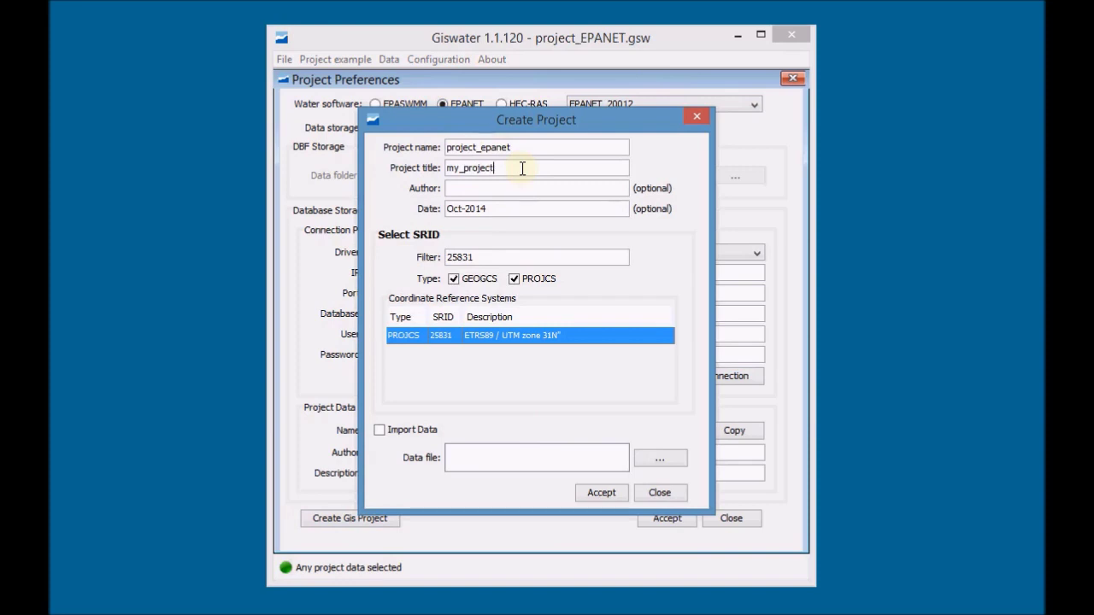
click(523, 188)
text(my_name)
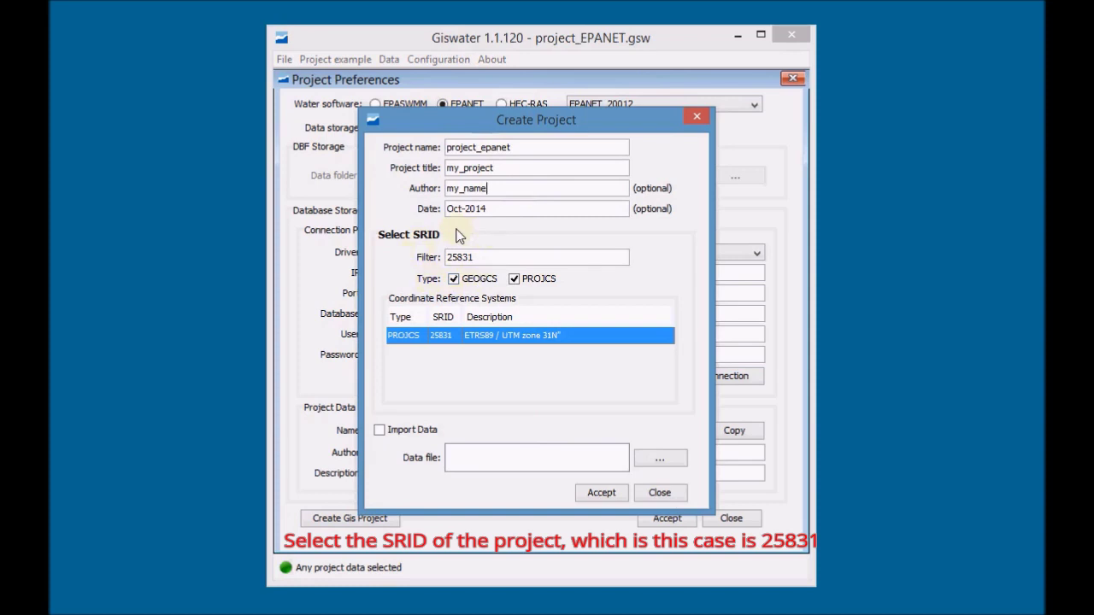
click(603, 493)
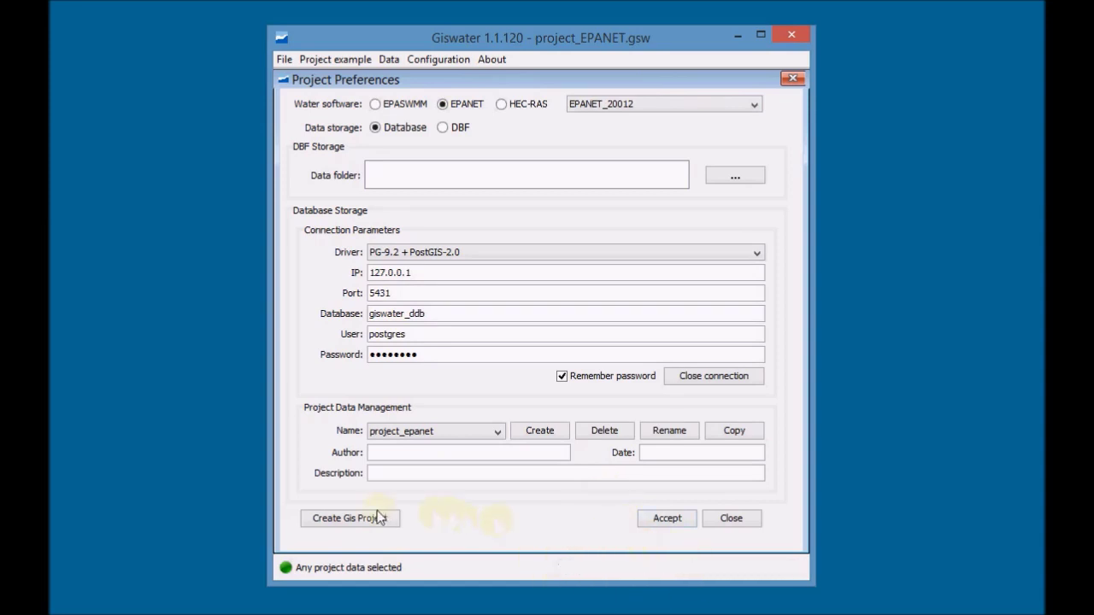
Step: Keep project_epanet data and set a new GIS project's folder to C:\Giswater_exercise\WS-2\Exersice
click(498, 432)
click(497, 434)
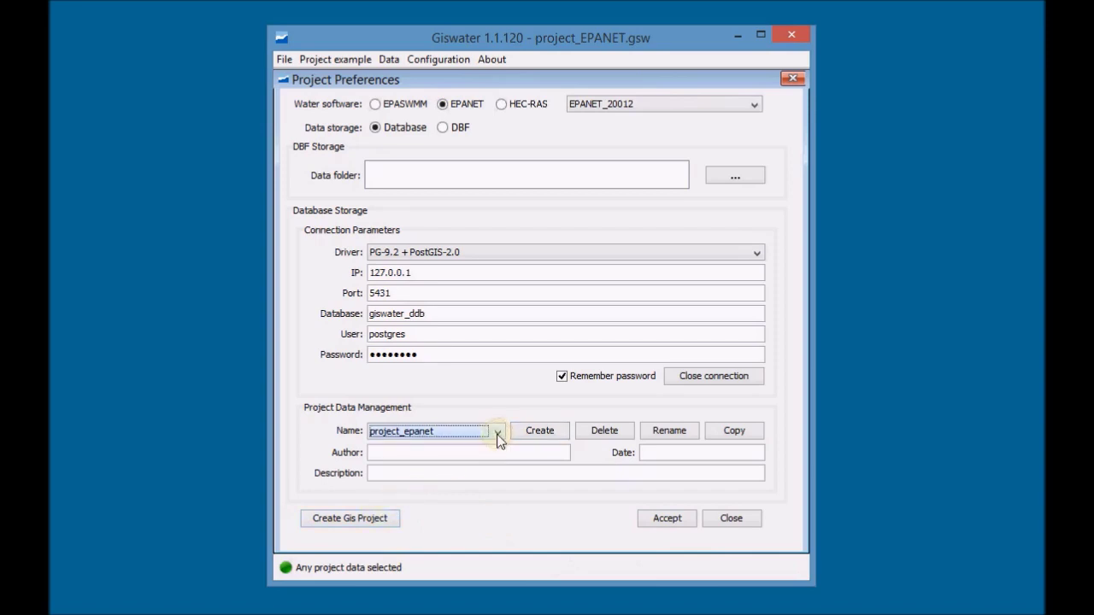
click(354, 519)
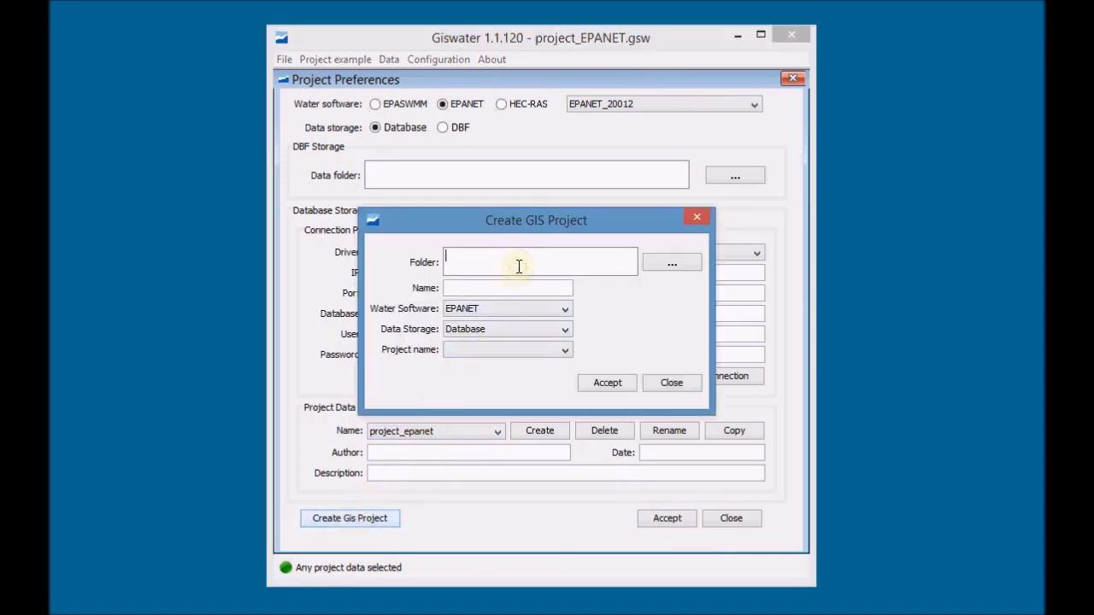
click(665, 261)
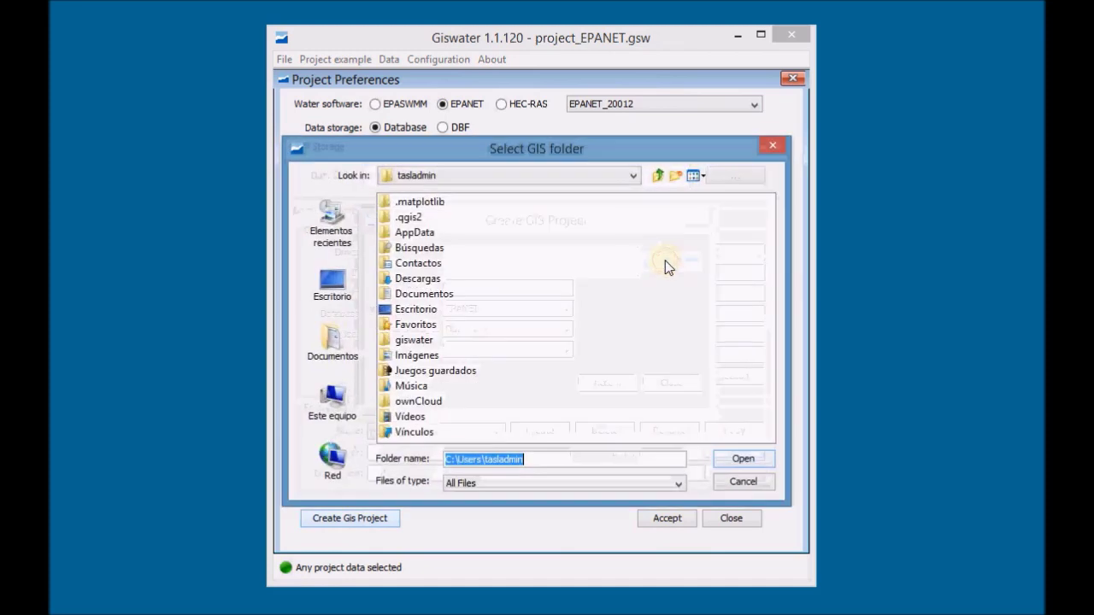
click(335, 409)
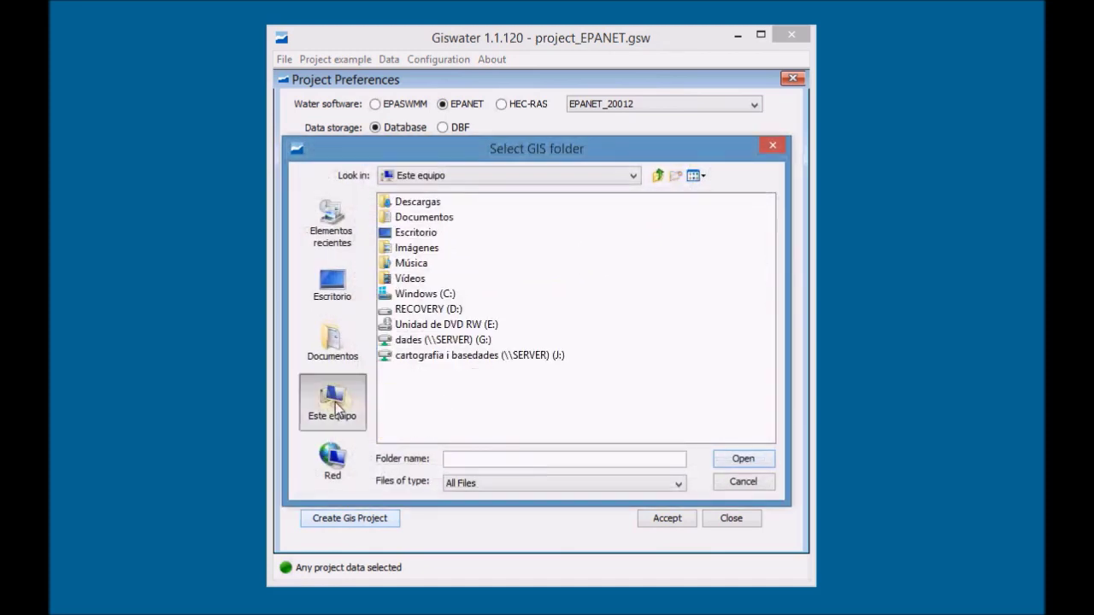
click(447, 295)
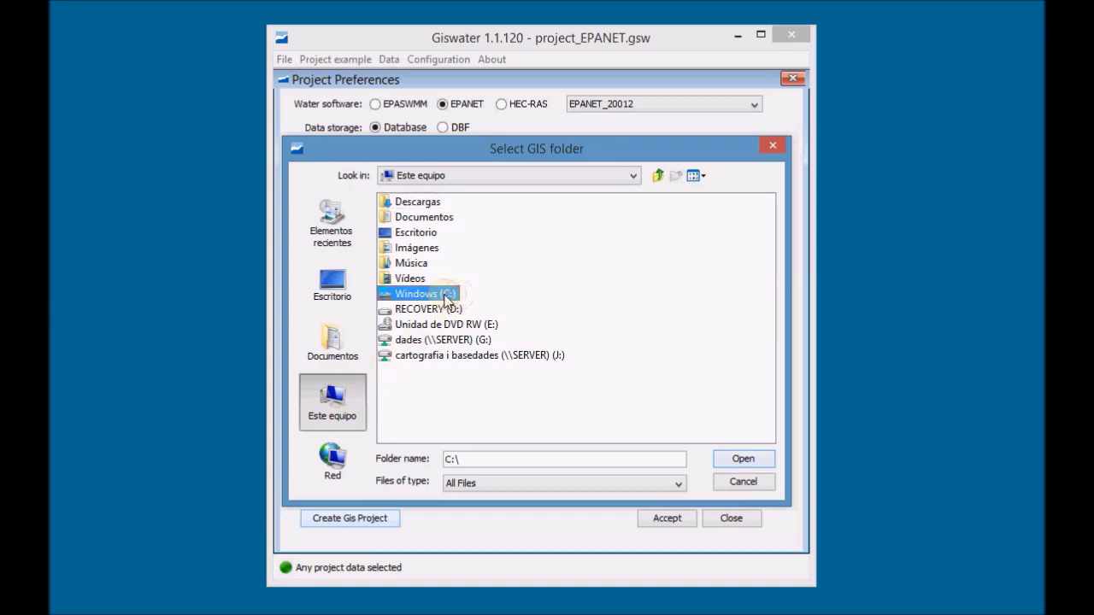
double_click(446, 294)
double_click(430, 265)
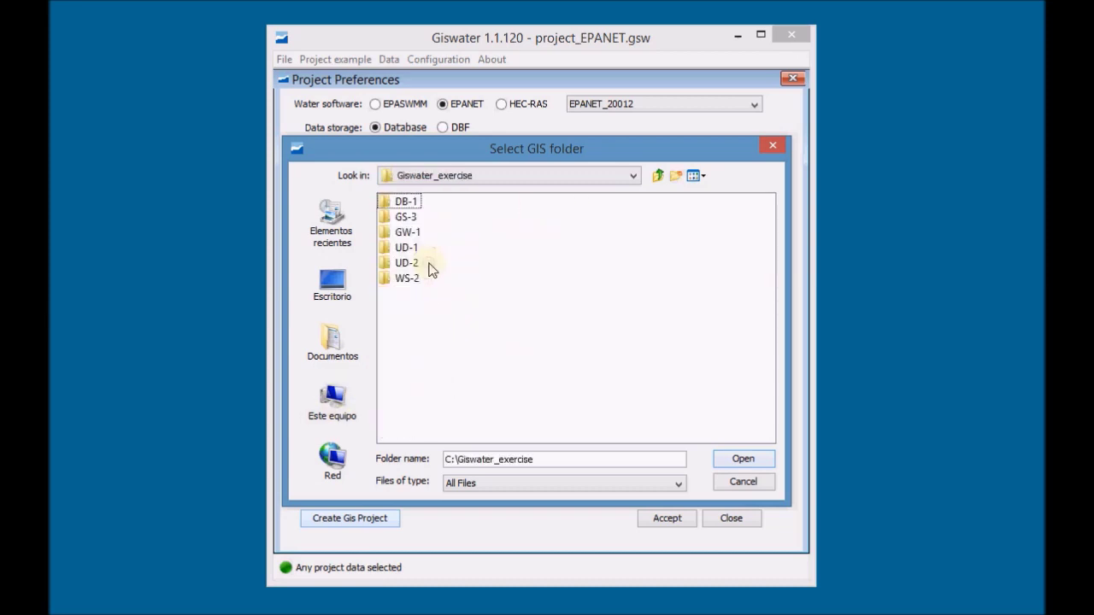
double_click(407, 279)
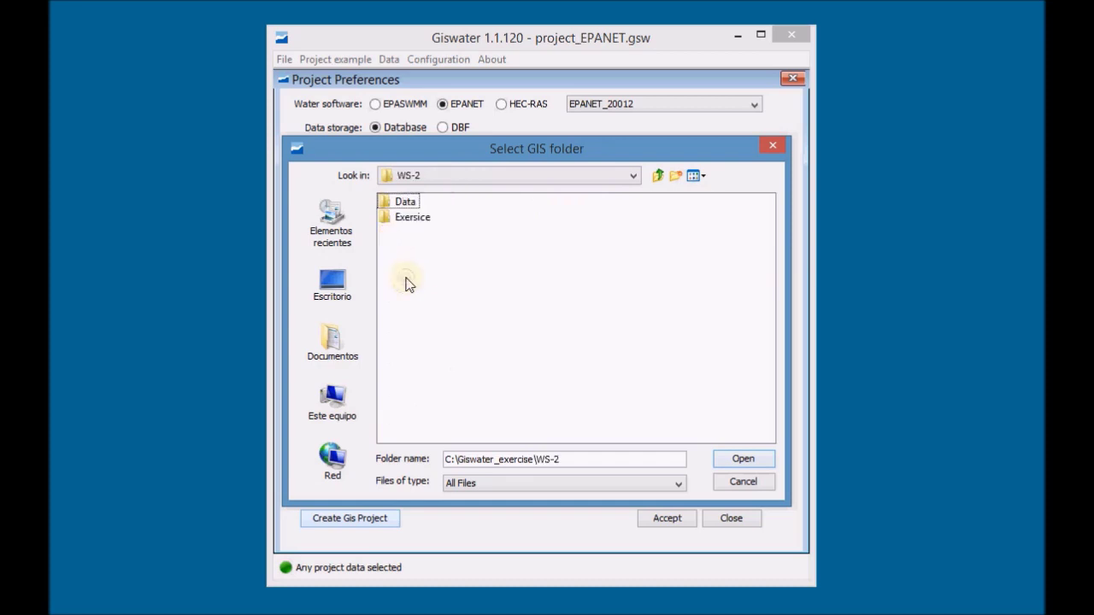
double_click(411, 218)
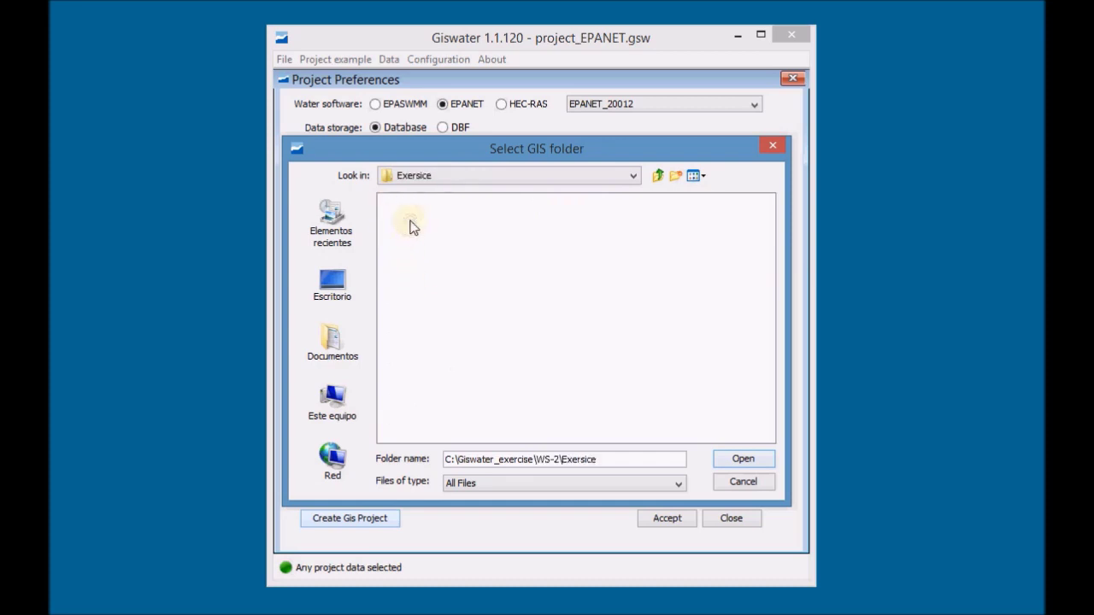
click(750, 459)
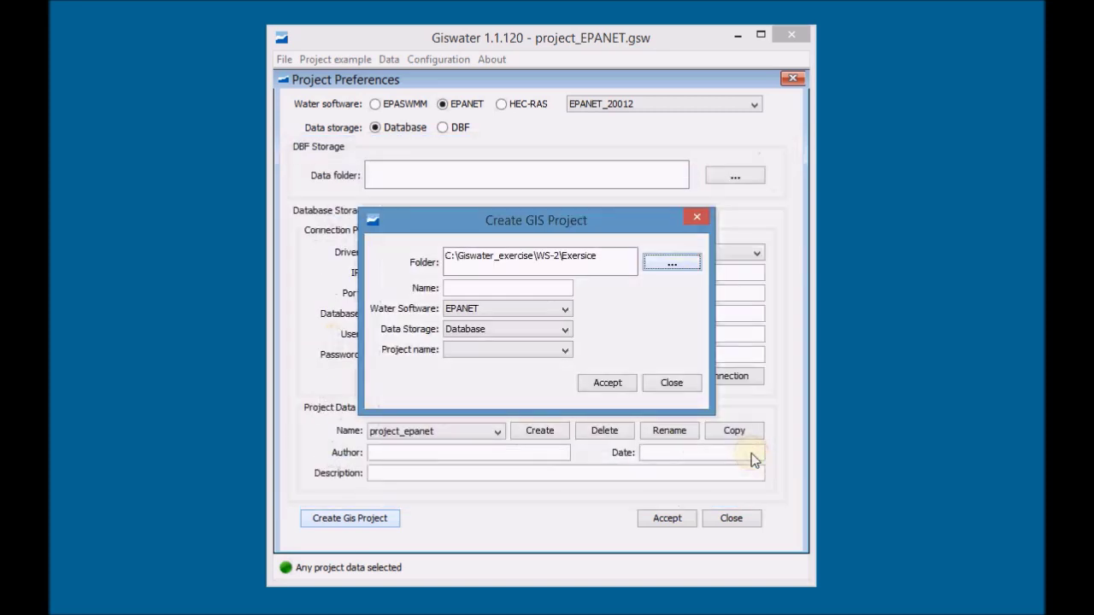
Step: Enter 'project_epanet' as the GIS project name, keep EPANET, Database and project_epanet data, and accept
click(495, 287)
text(project_epanet)
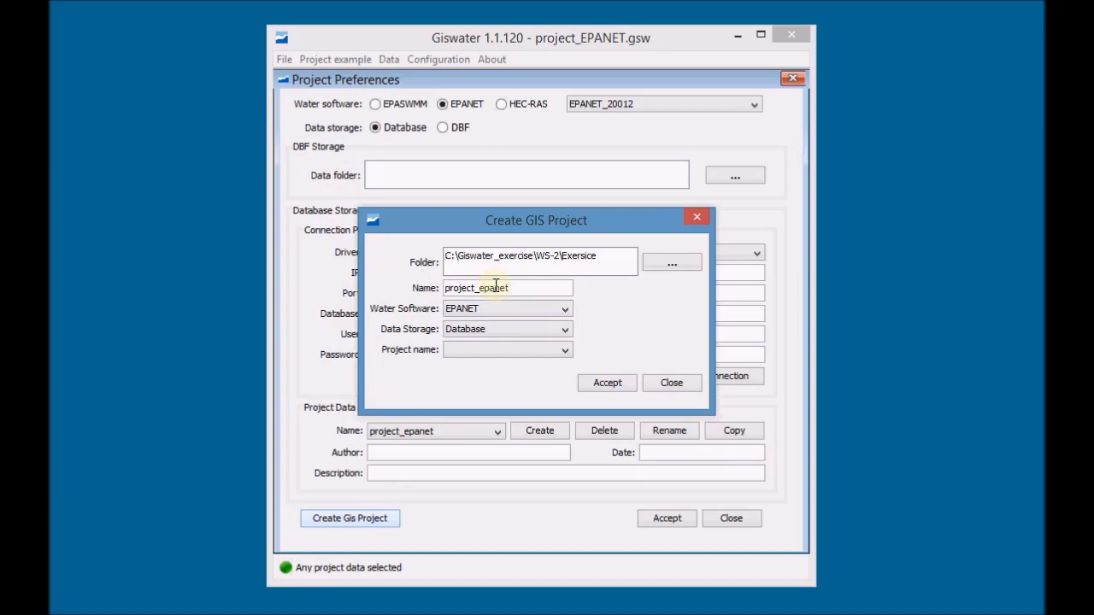
click(504, 311)
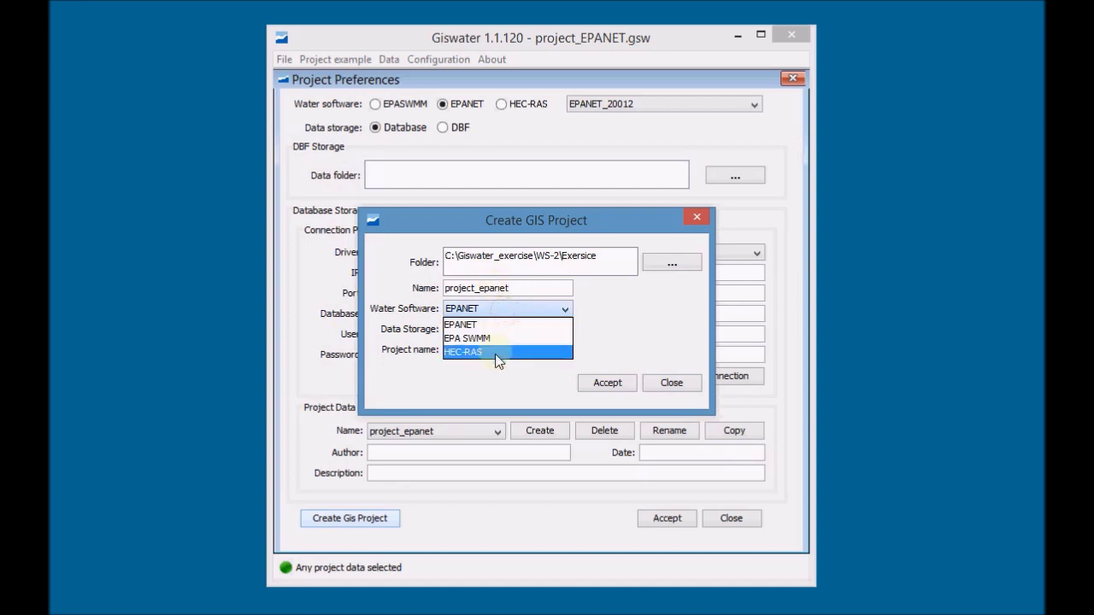
click(500, 325)
click(515, 329)
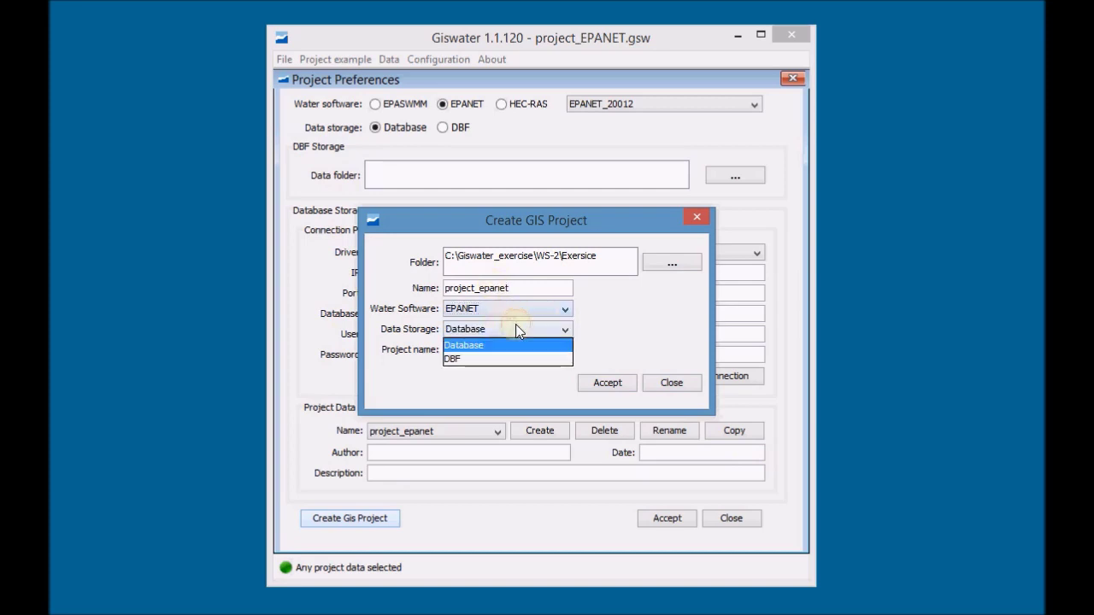
click(517, 326)
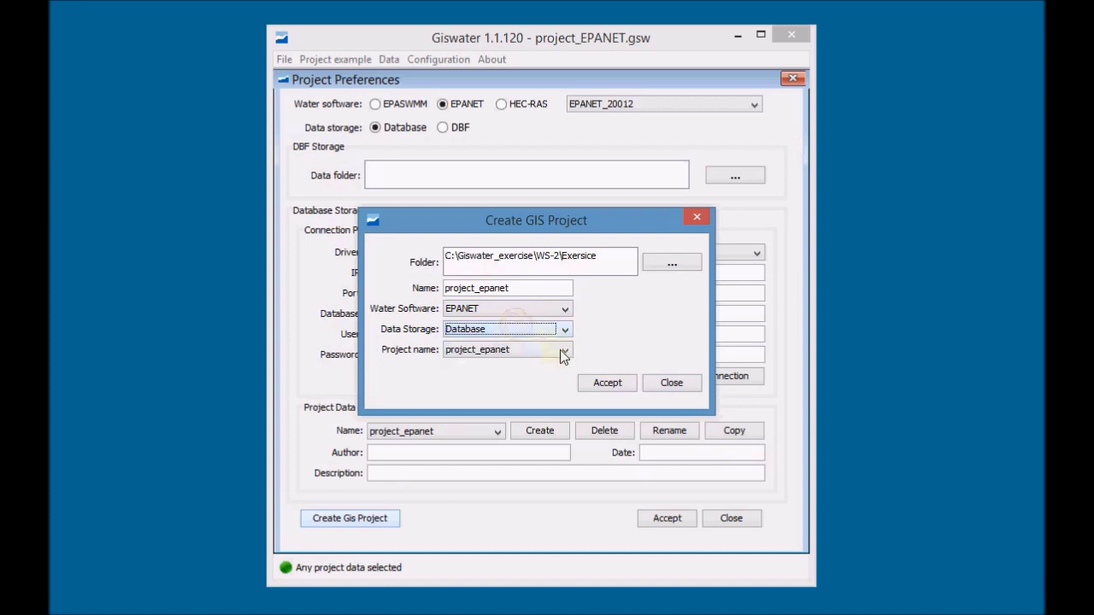
click(563, 352)
click(564, 352)
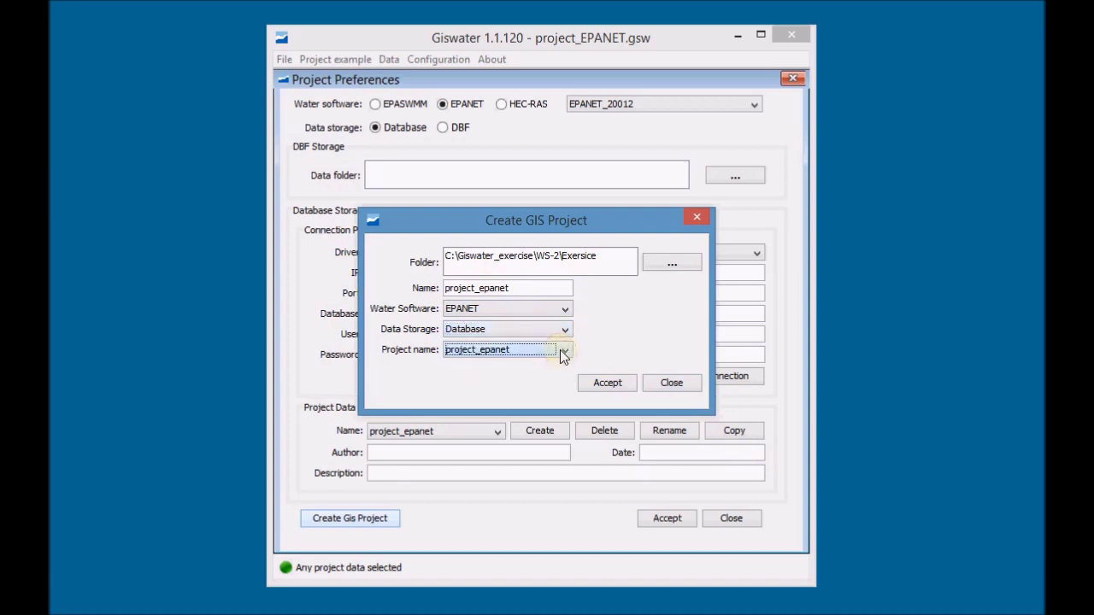
click(606, 383)
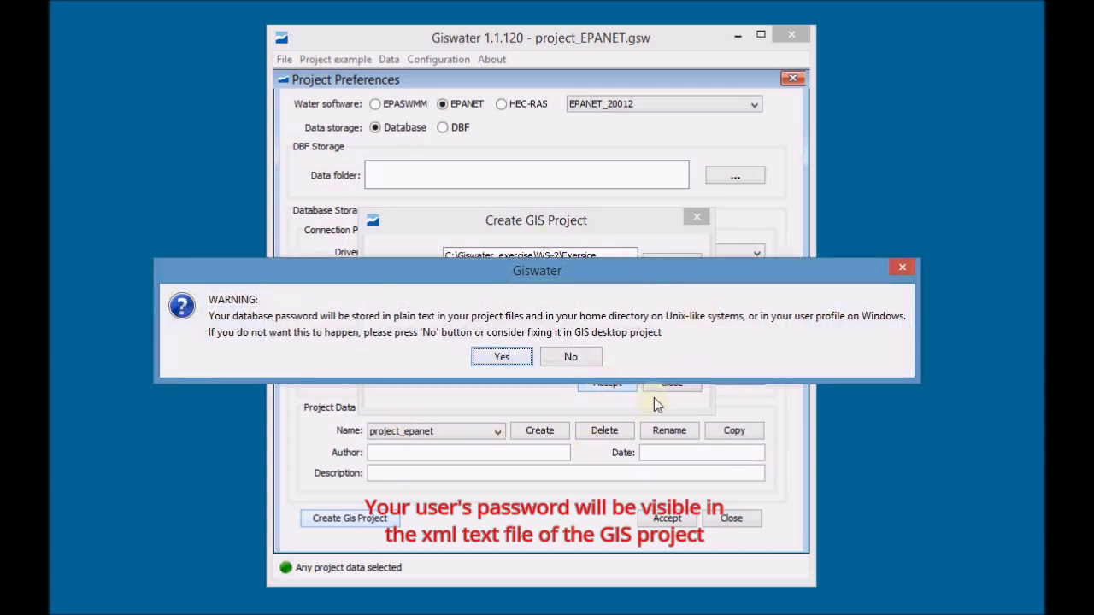
Step: Agree to store the database password so EPANET_project_epanet.qgs is generated
click(507, 359)
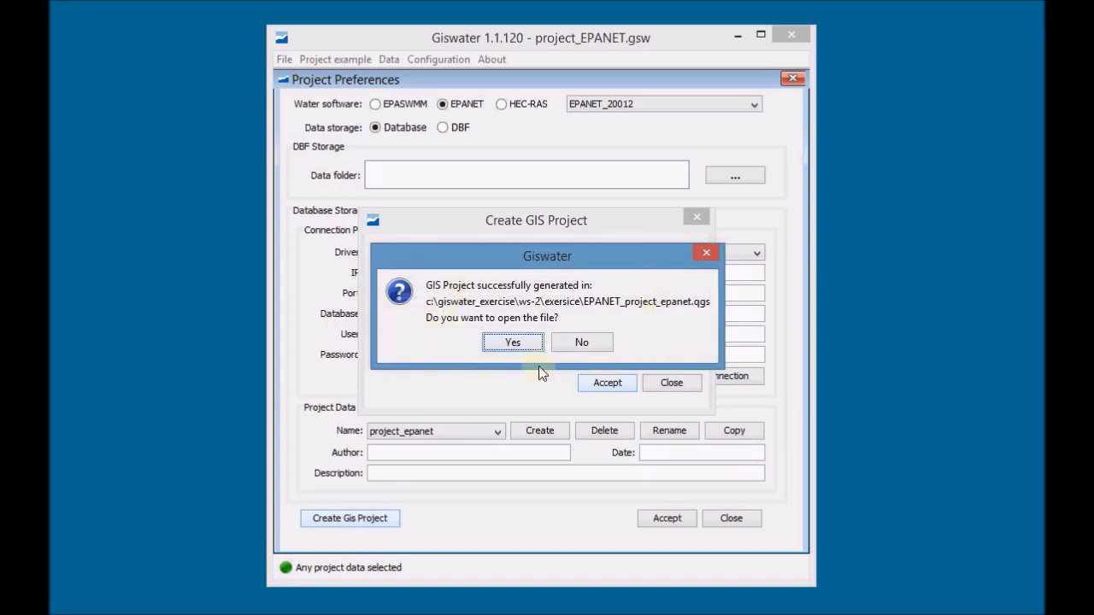
Step: Open the generated EPANET_project_epanet.qgs project in QGIS 2.2
click(511, 342)
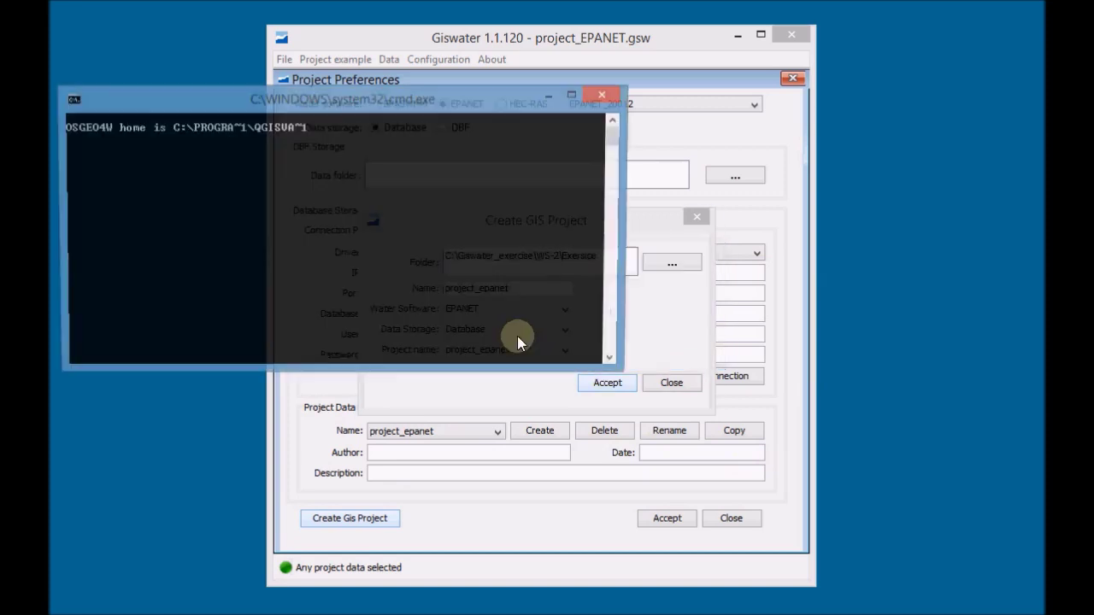